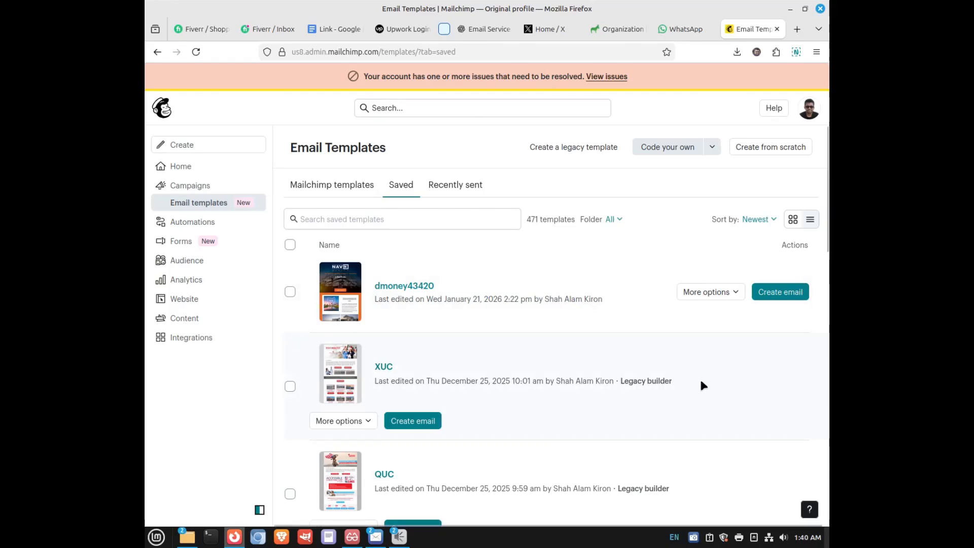
Open the saved template dmoney43420 for editing
left_click(723, 297)
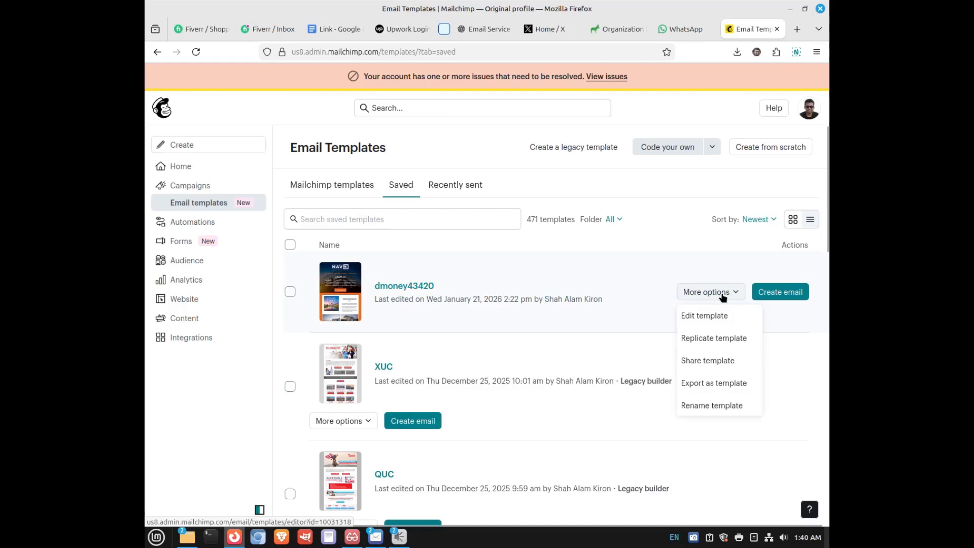
left_click(696, 318)
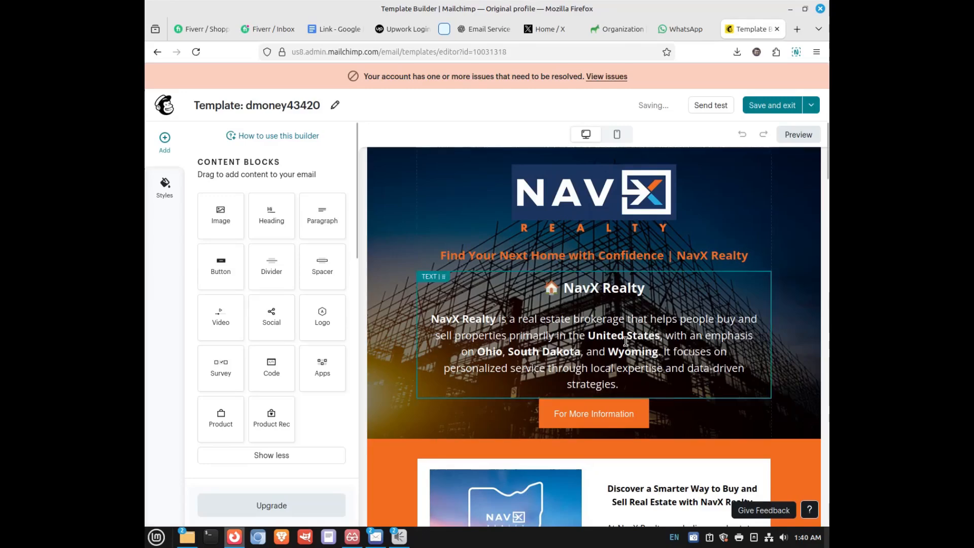
Review the template's sections from the header down to the footer, dismissing the recommendation survey
scroll(800, 243, "down", 6)
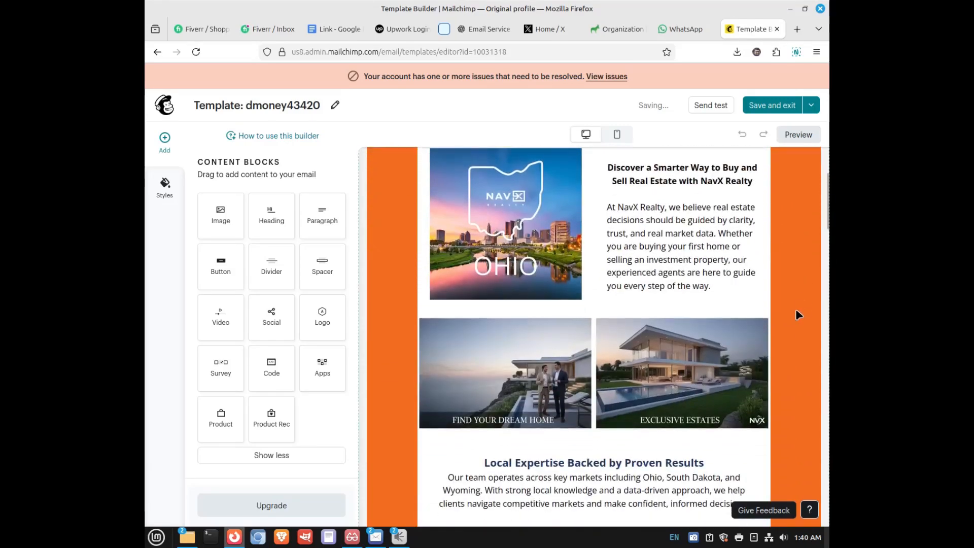
scroll(795, 312, "down", 8)
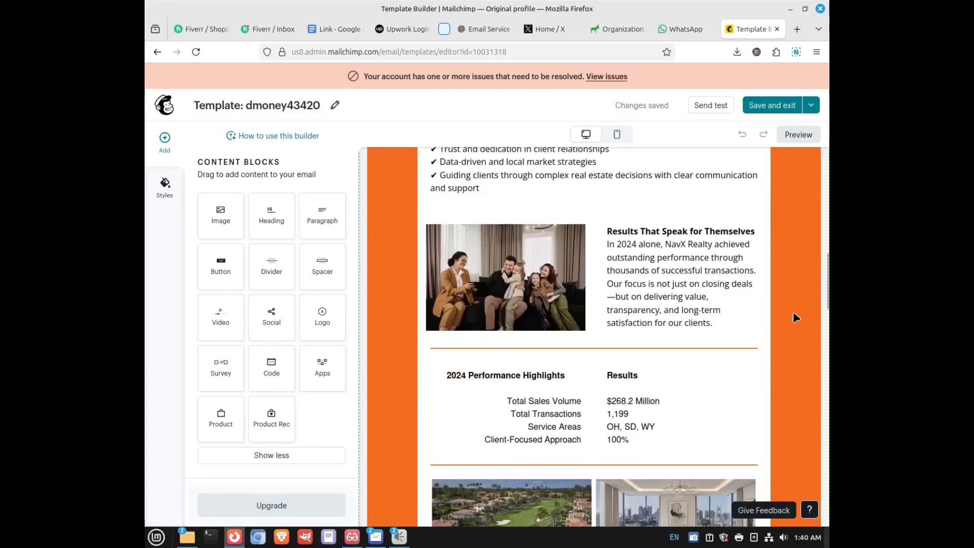
scroll(795, 318, "down", 13)
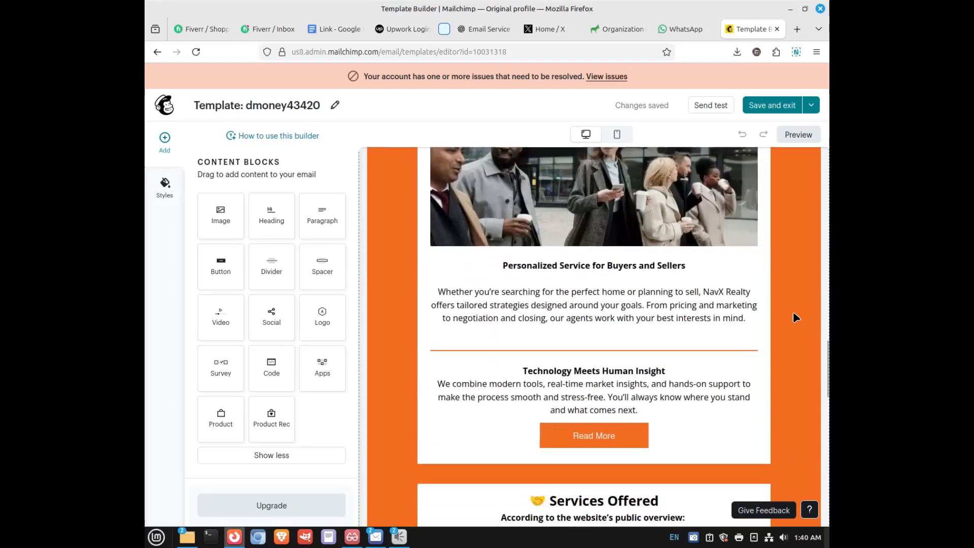
scroll(794, 318, "down", 5)
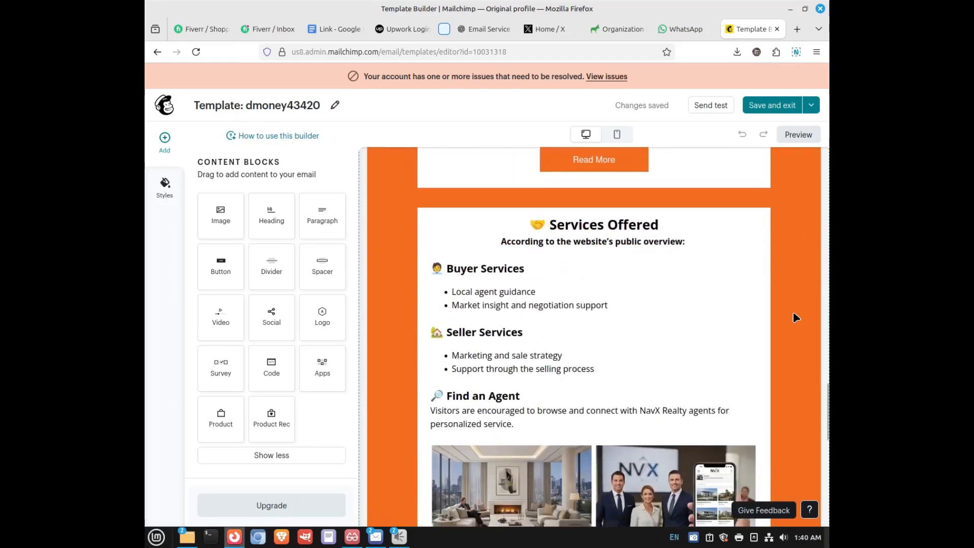
scroll(794, 318, "down", 5)
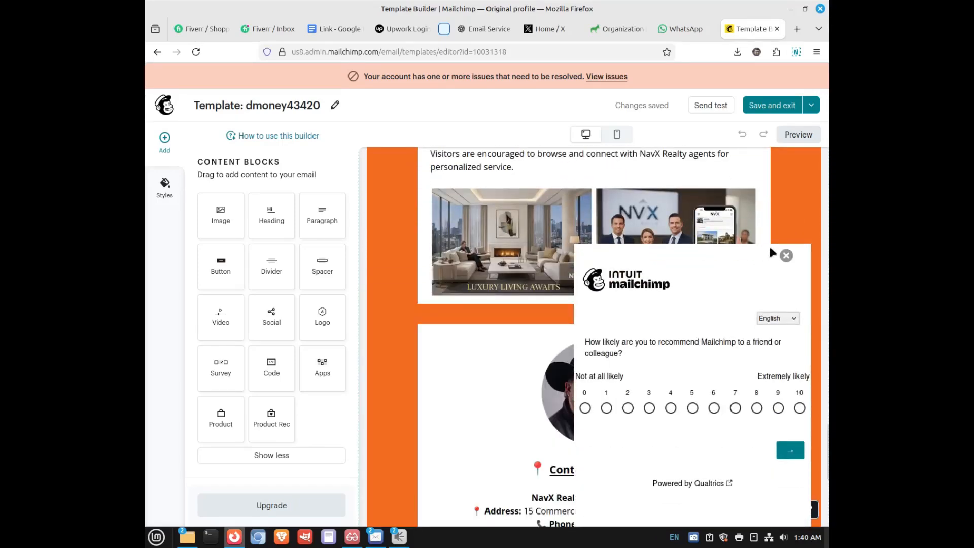
left_click(787, 255)
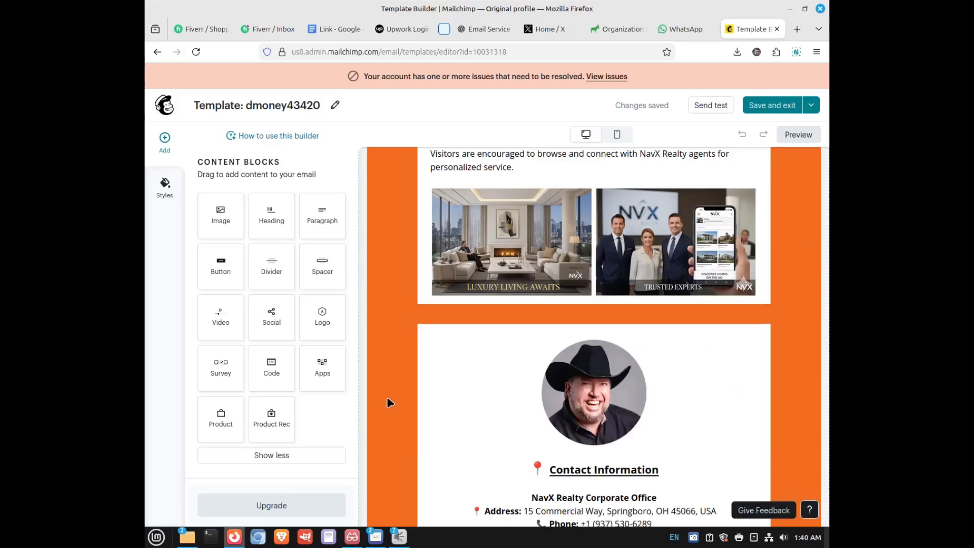
scroll(389, 402, "down", 5)
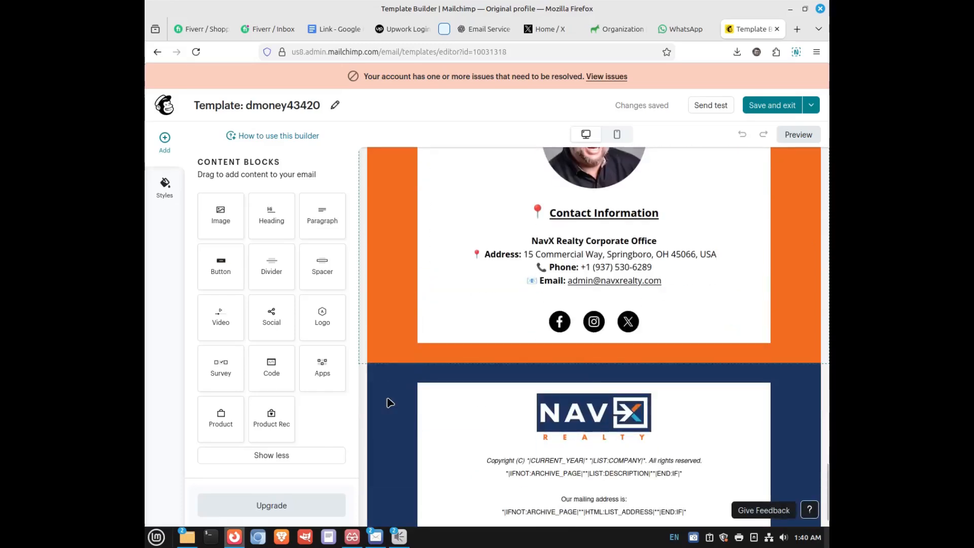
scroll(389, 401, "down", 1)
scroll(389, 401, "up", 7)
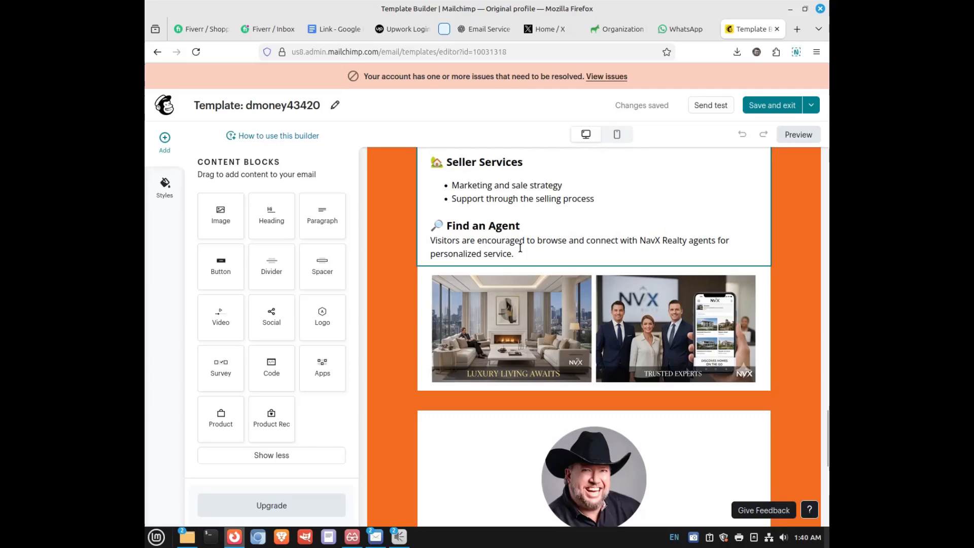
Open the Services Offered text block to inspect its editing options, and close its settings
left_click(520, 248)
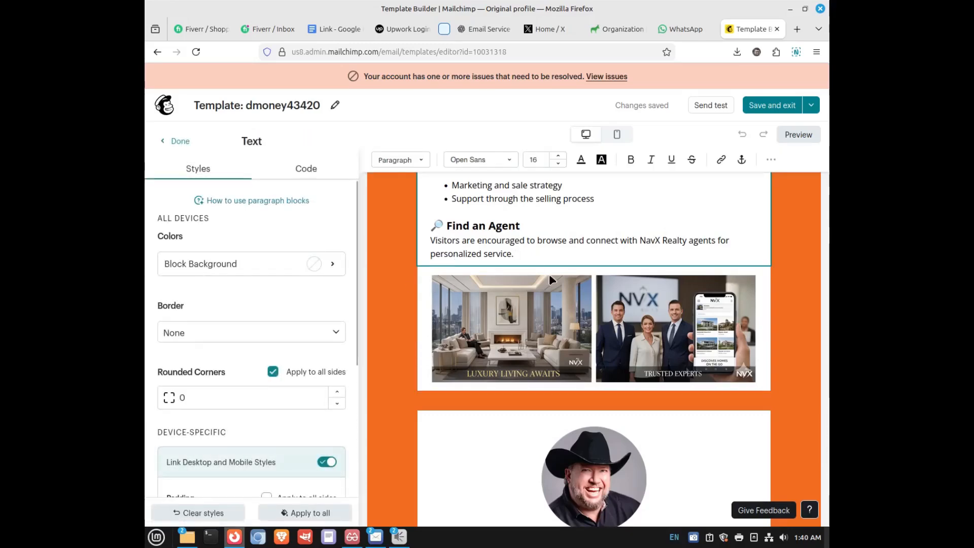
scroll(549, 274, "up", 6)
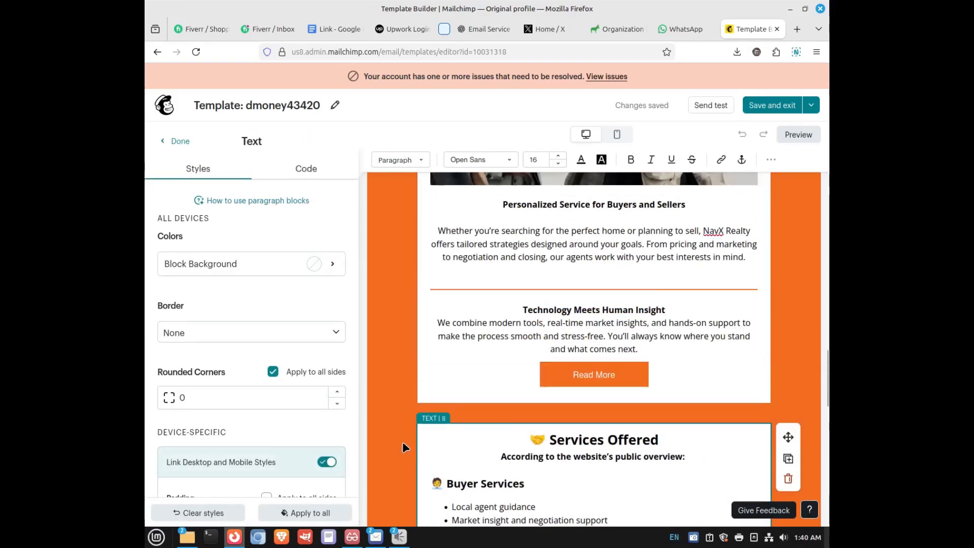
scroll(403, 442, "down", 2)
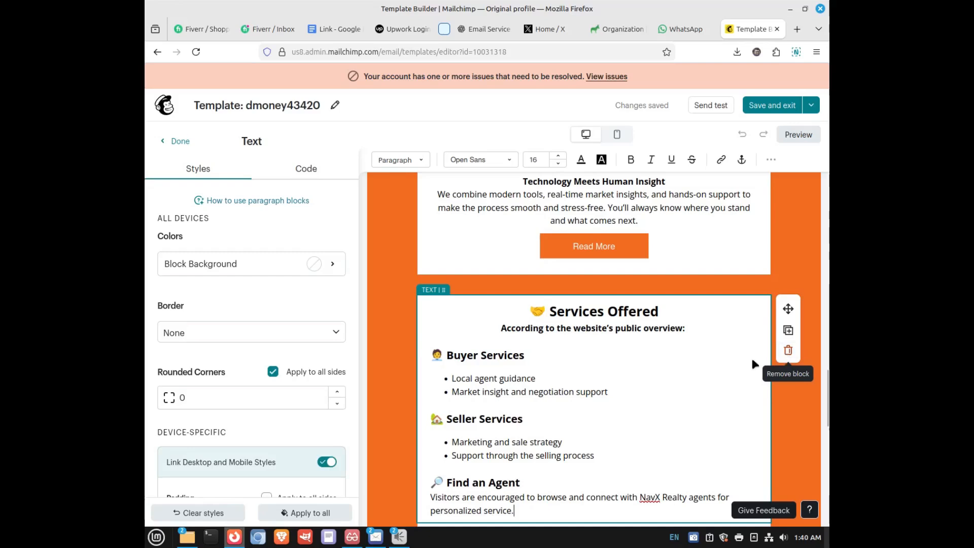
scroll(753, 364, "down", 2)
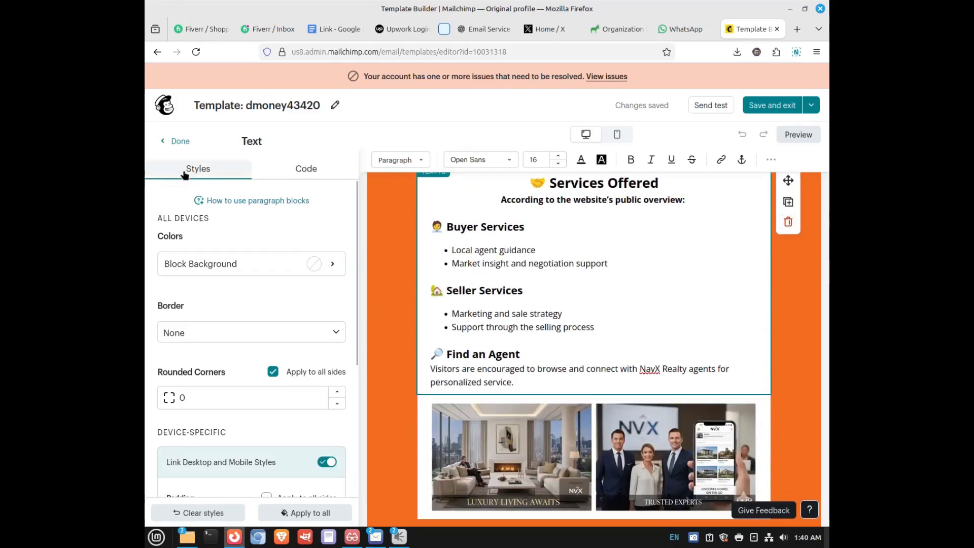
left_click(177, 142)
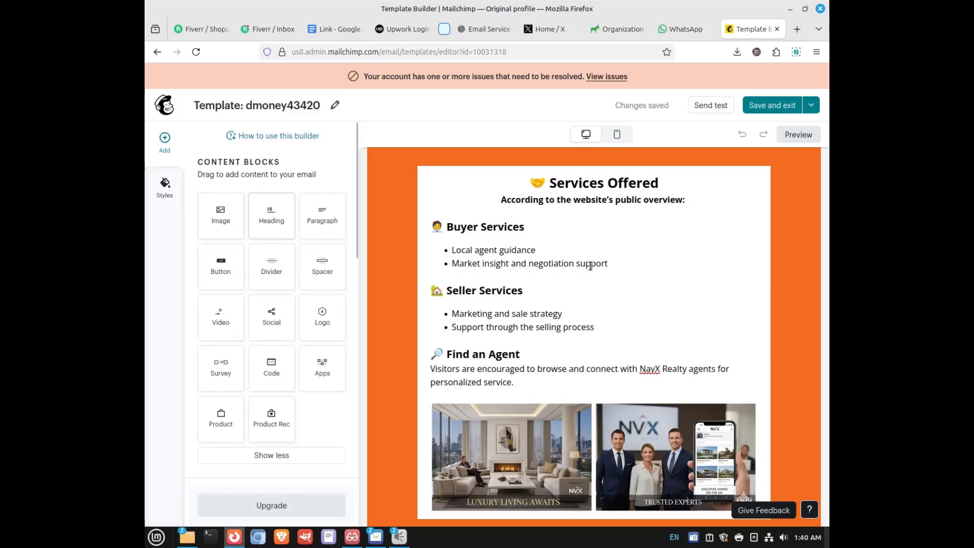
Inspect the editing options of the Personalized Service for Buyers and Sellers text block, and close its settings
scroll(578, 304, "down", 1)
scroll(569, 321, "up", 3)
scroll(569, 320, "down", 8)
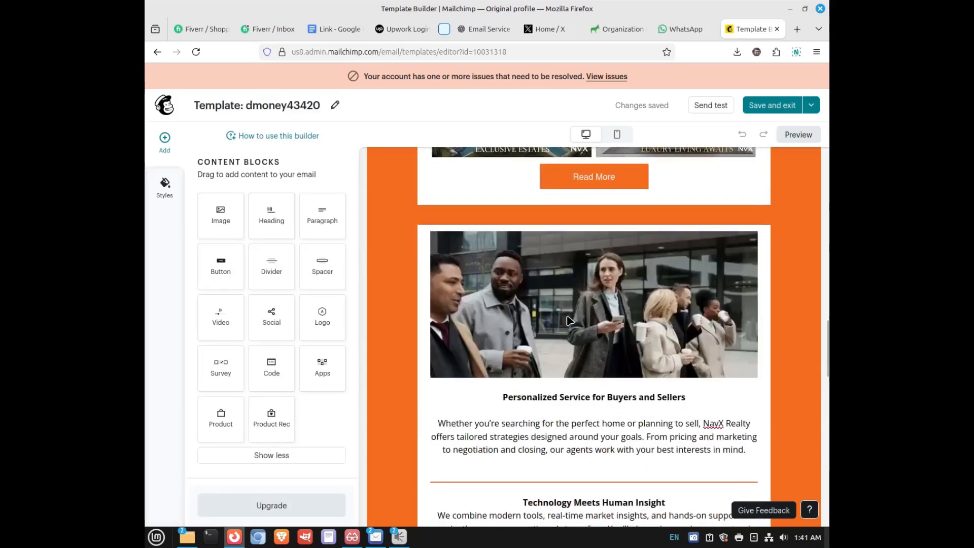
scroll(569, 320, "down", 4)
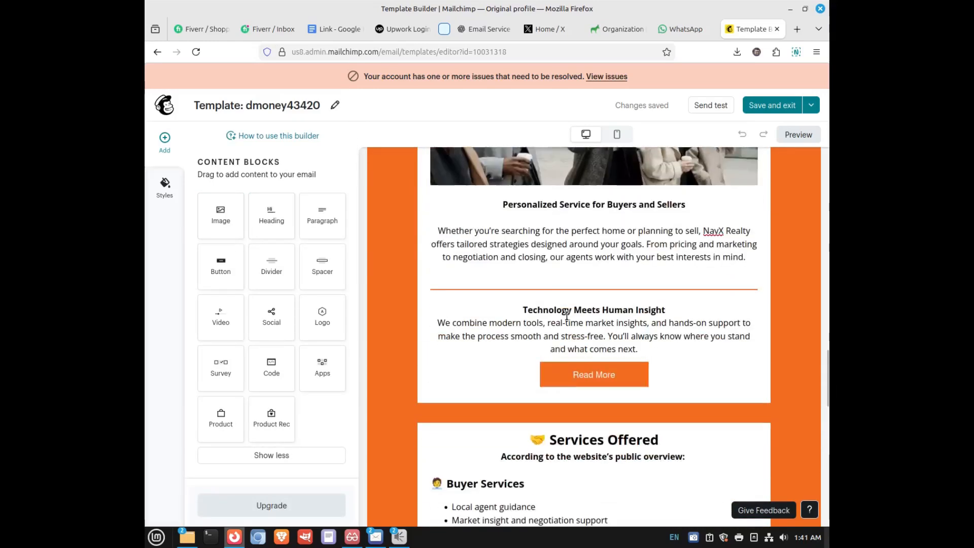
left_click(552, 262)
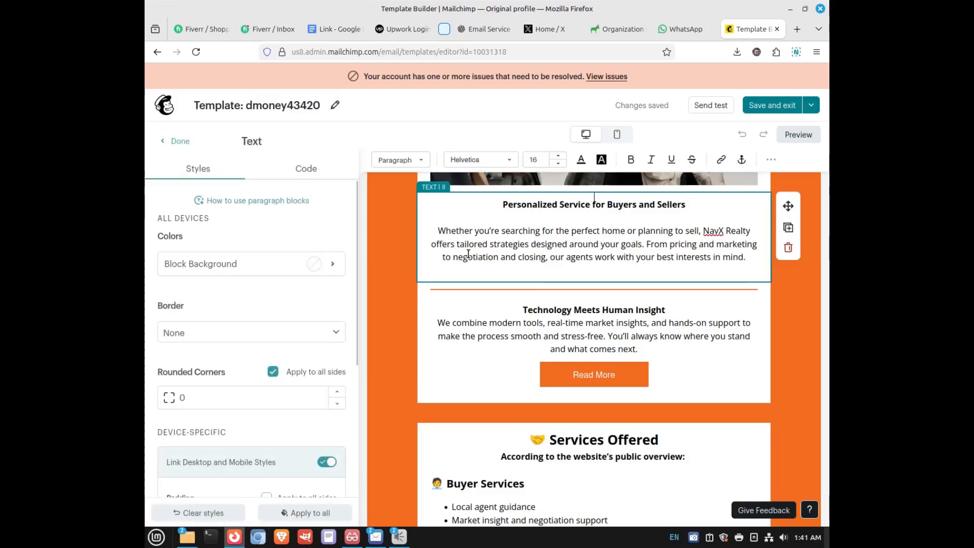
left_click(155, 139)
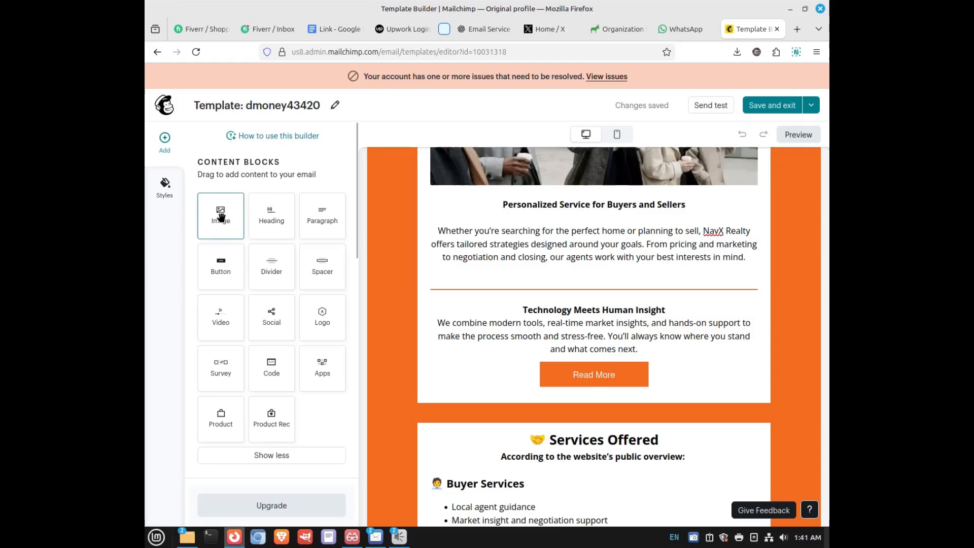
Try an image block with the uploaded file 1.png below the Personalized Service for Buyers and Sellers text, and remove that block
left_click_drag(222, 225, 534, 272)
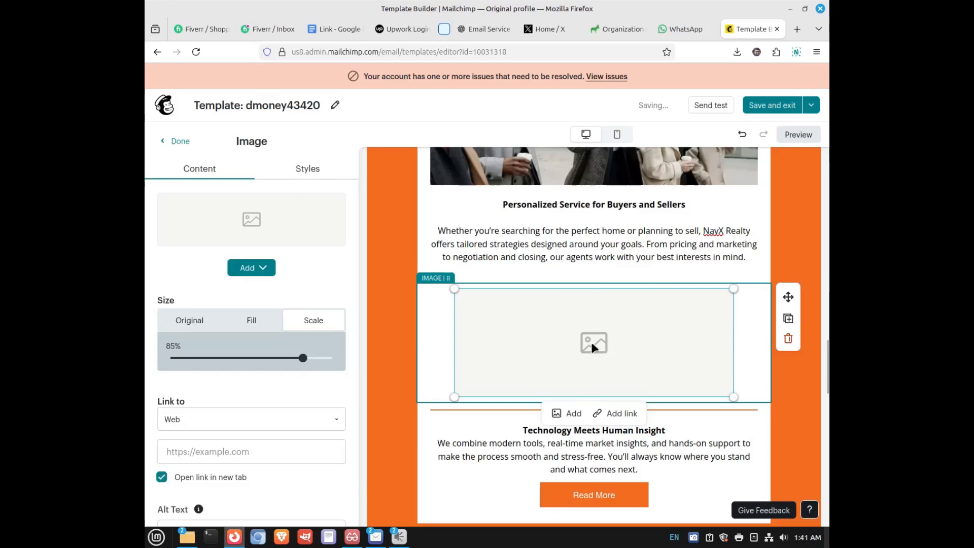
left_click(241, 269)
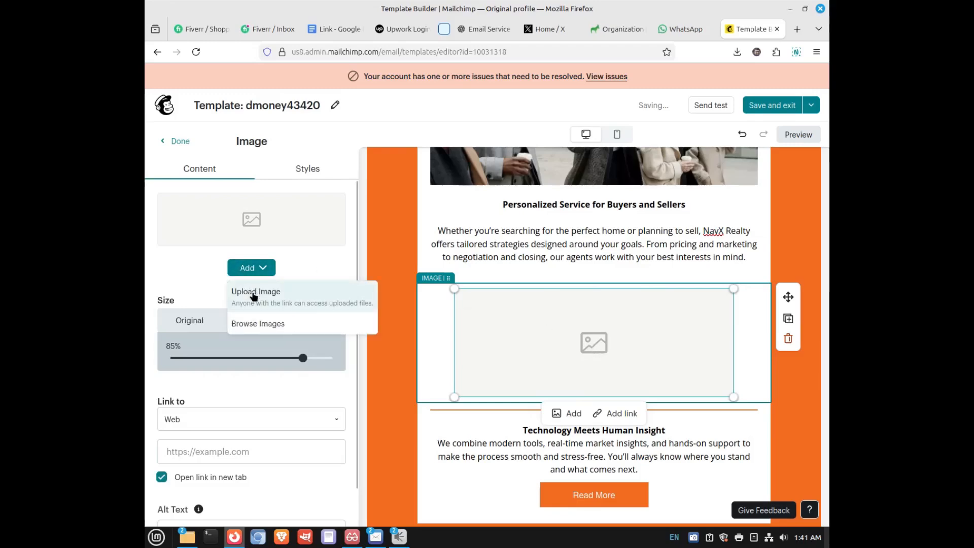
left_click(254, 294)
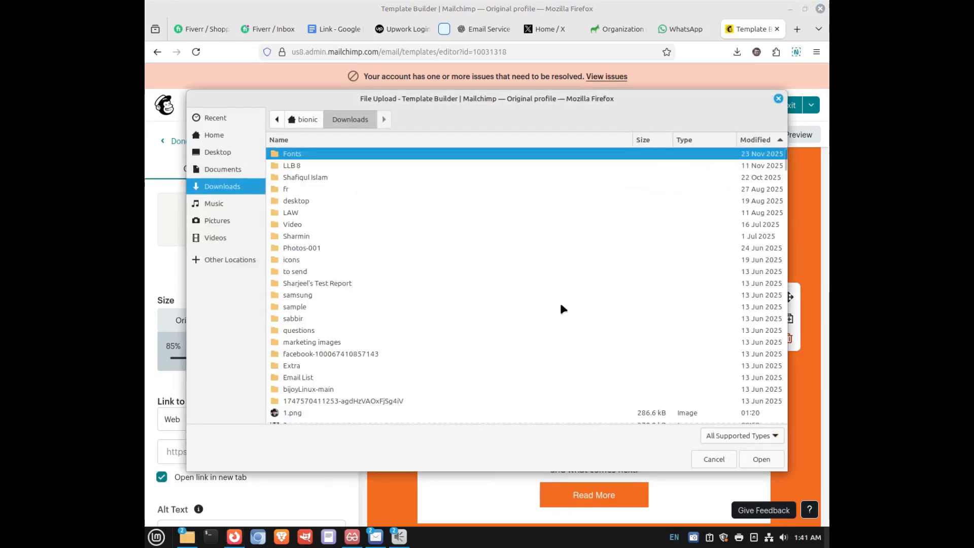
double_click(301, 413)
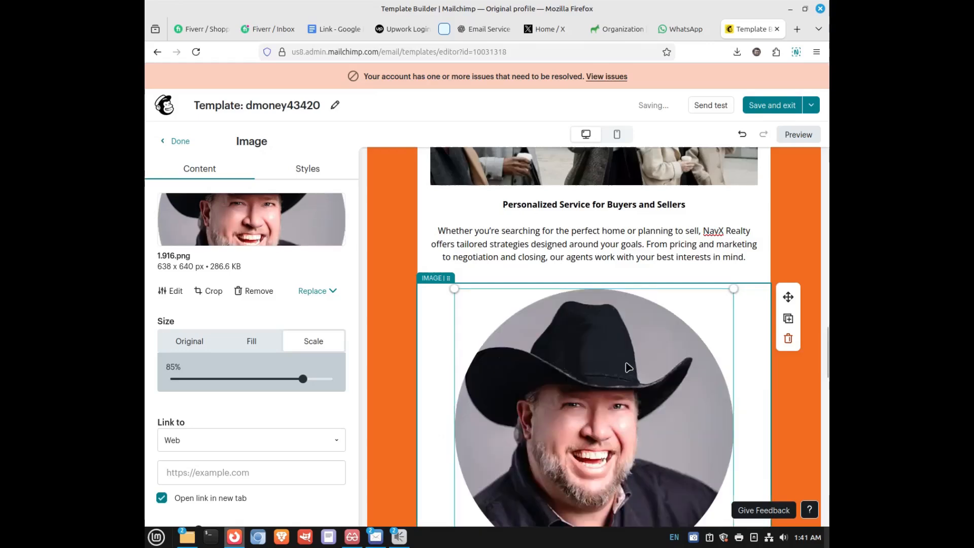
scroll(629, 368, "down", 4)
scroll(713, 323, "up", 3)
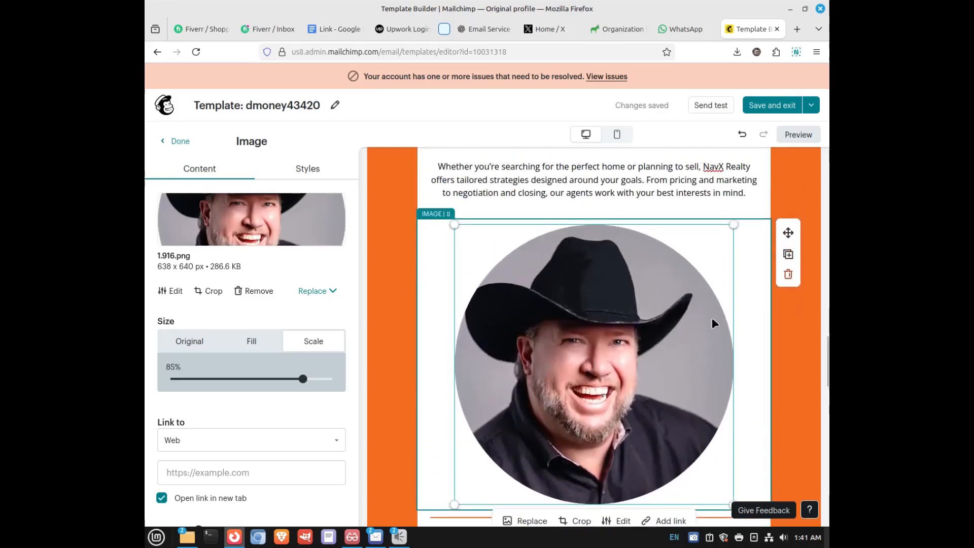
left_click(788, 276)
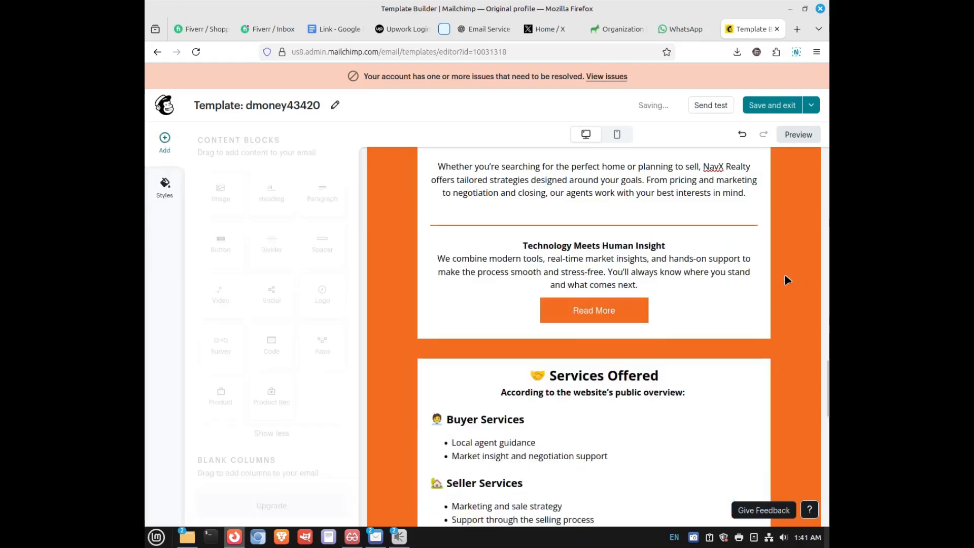
View the replacement options for the group photo above the Personalized Service text, and leave the image settings
scroll(405, 336, "up", 4)
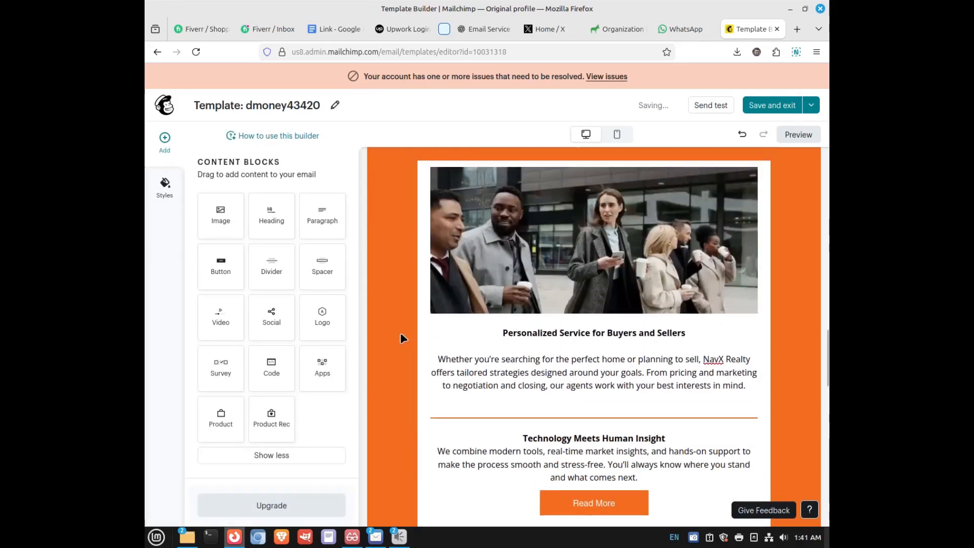
left_click(508, 251)
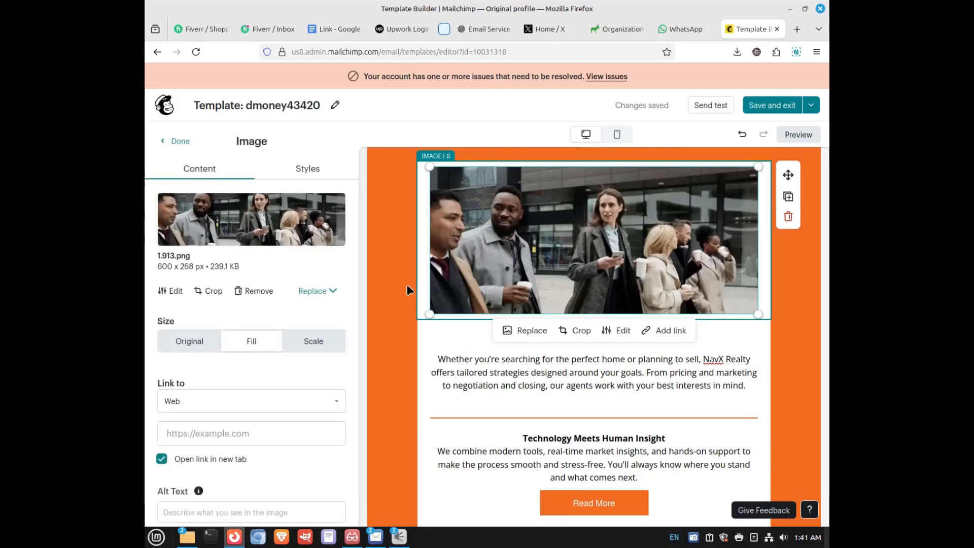
left_click(316, 291)
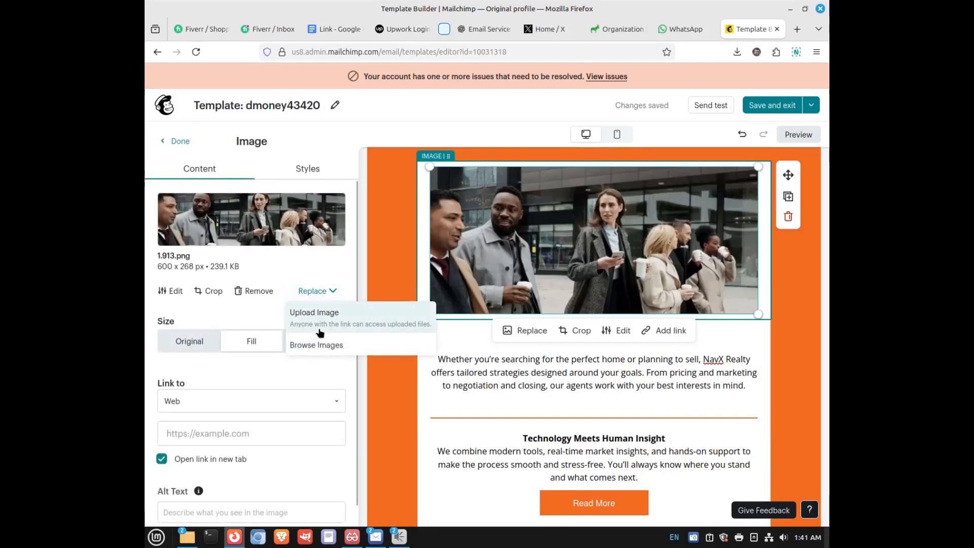
left_click(383, 253)
Review the template again from its header through the Local Expertise and Business Focus & Philosophy sections
scroll(400, 284, "up", 5)
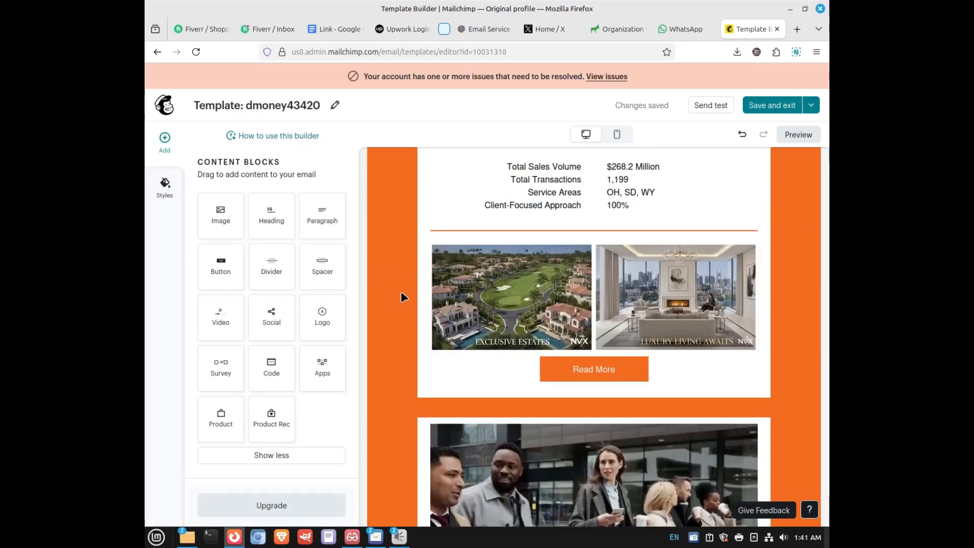
scroll(401, 295, "up", 5)
scroll(402, 295, "up", 10)
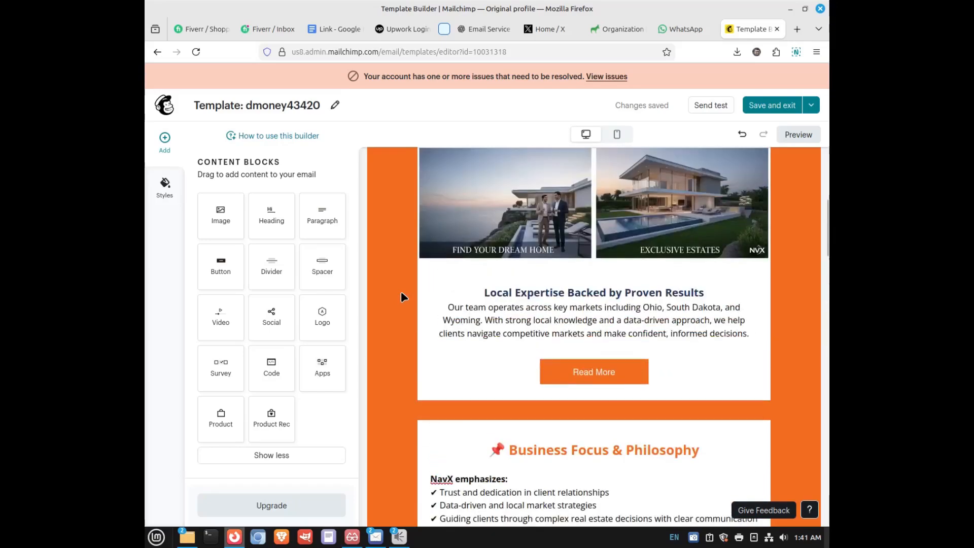
scroll(400, 293, "up", 3)
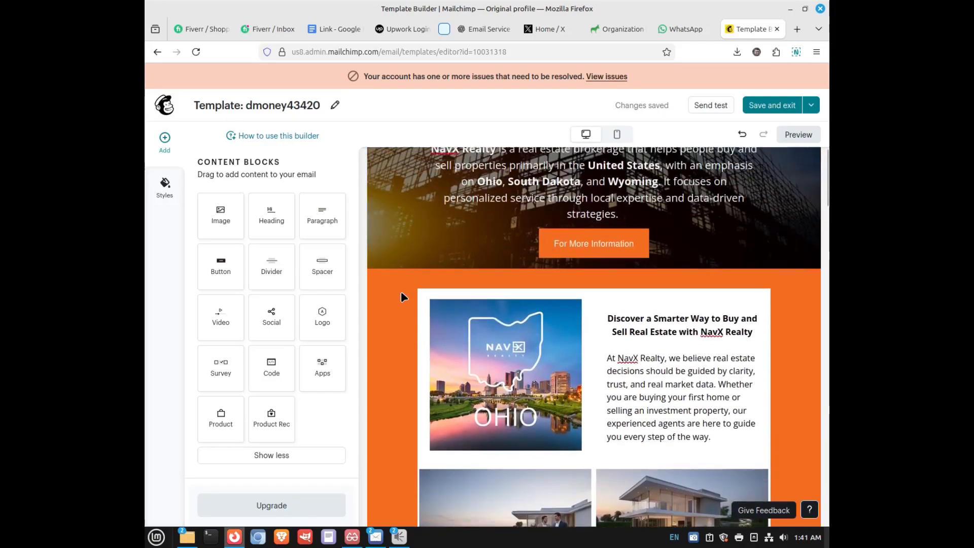
scroll(401, 293, "up", 3)
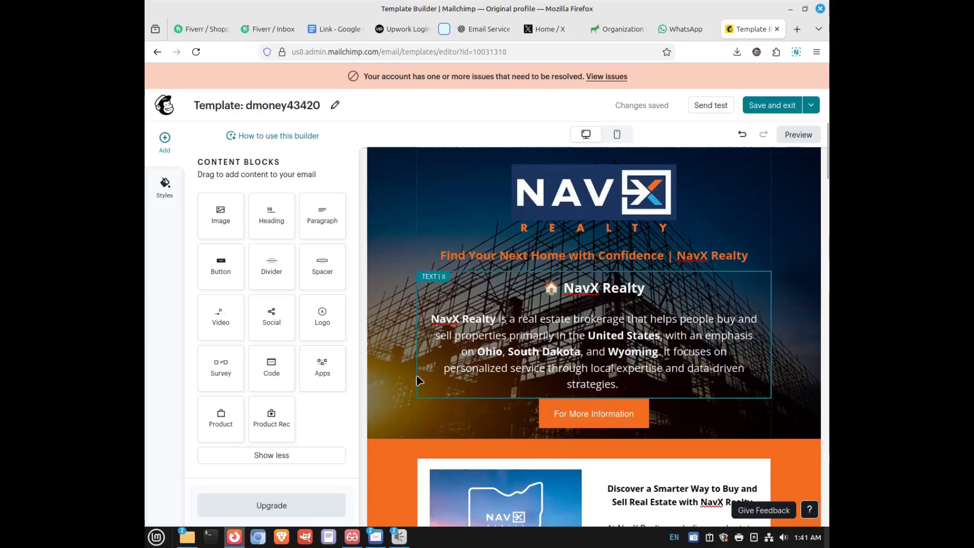
scroll(394, 385, "down", 3)
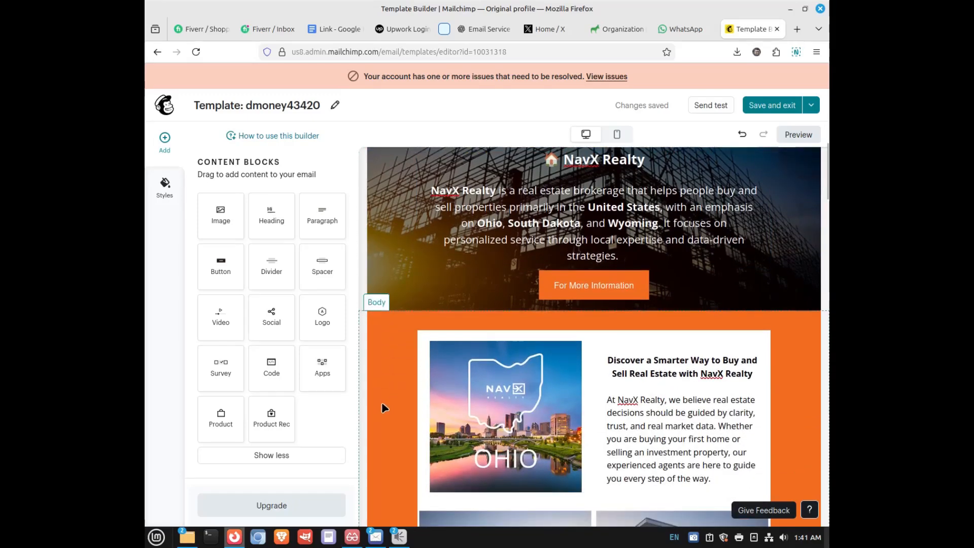
scroll(385, 405, "down", 3)
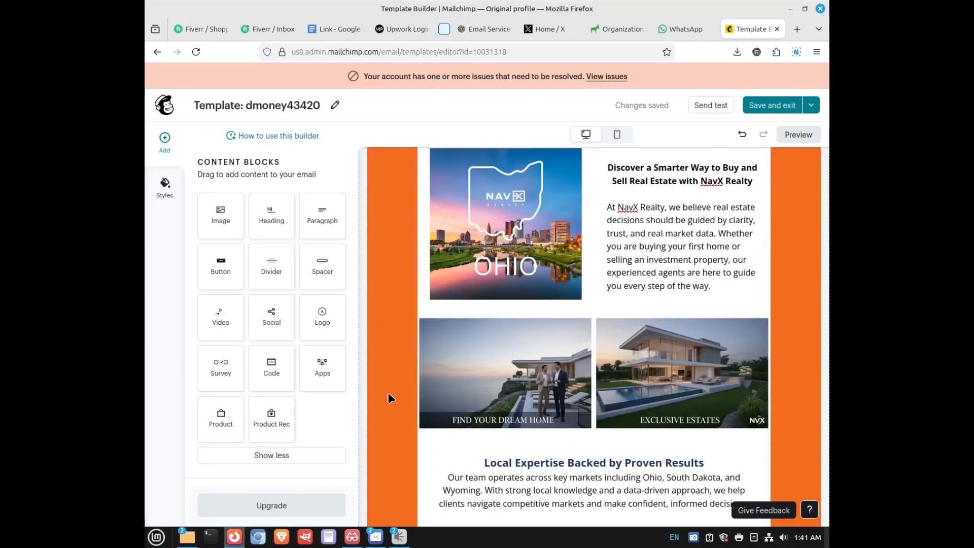
scroll(388, 392, "down", 3)
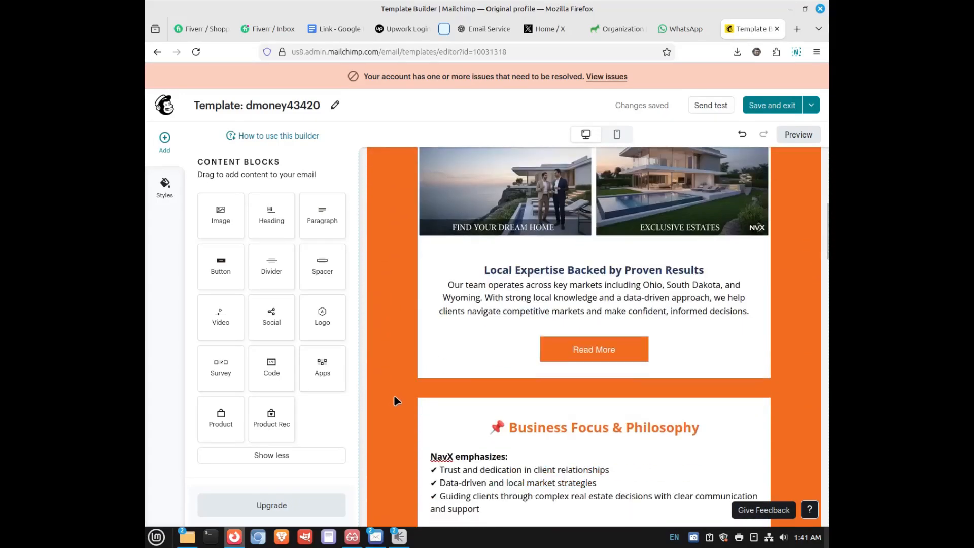
Inspect the link settings of the Read More button below the Local Expertise Backed by Proven Results text, and close them
double_click(595, 350)
left_click(624, 348)
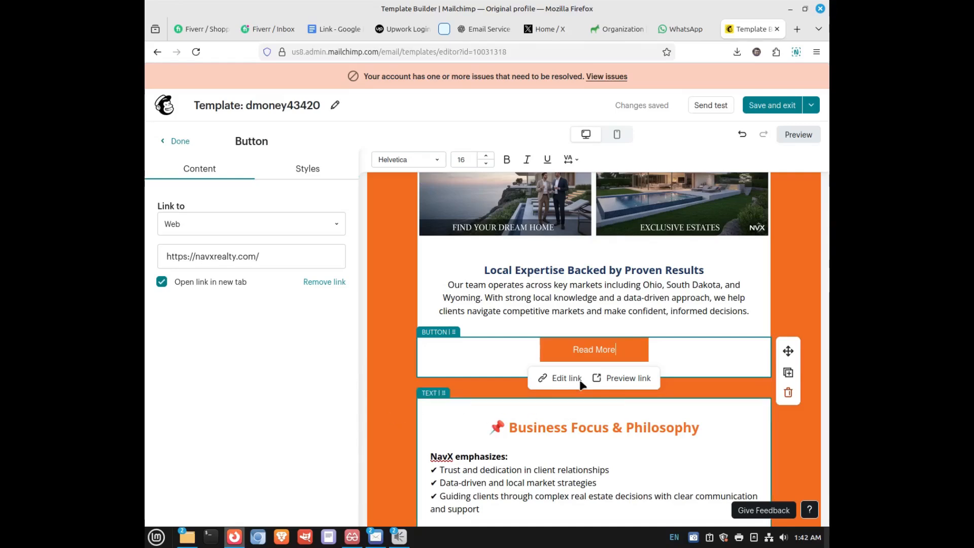
left_click(403, 382)
Review the template from the Discover a Smarter Way section down to the images and portrait below Find an Agent
scroll(403, 382, "up", 5)
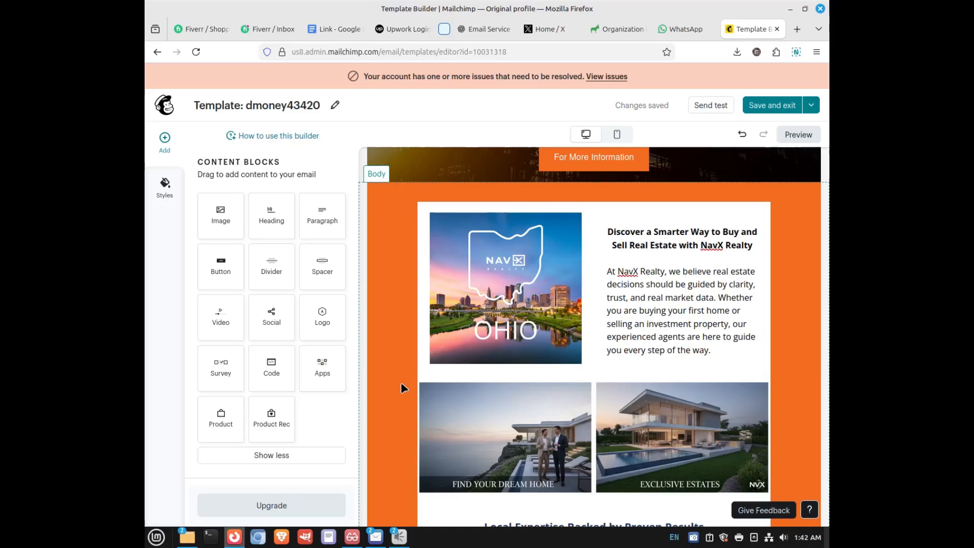
scroll(401, 379, "down", 6)
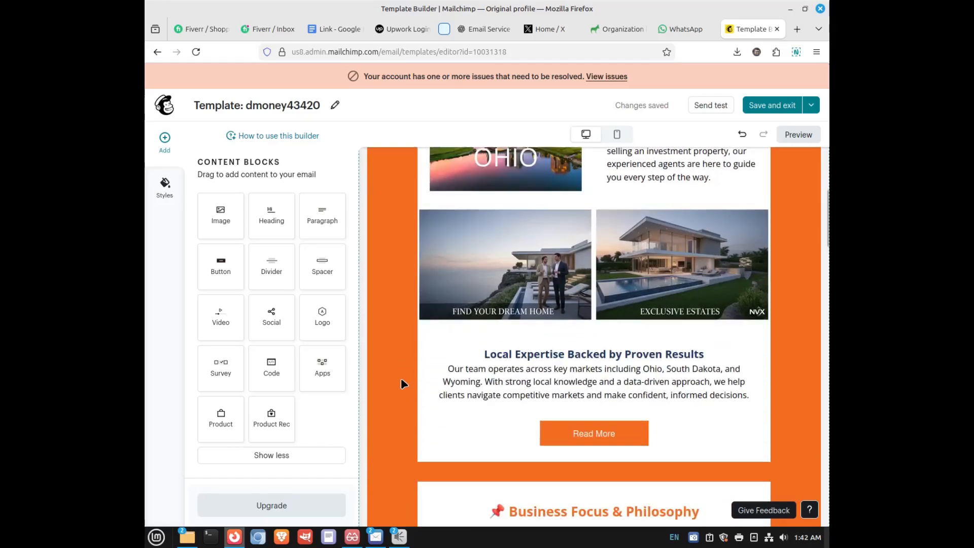
scroll(403, 377, "down", 5)
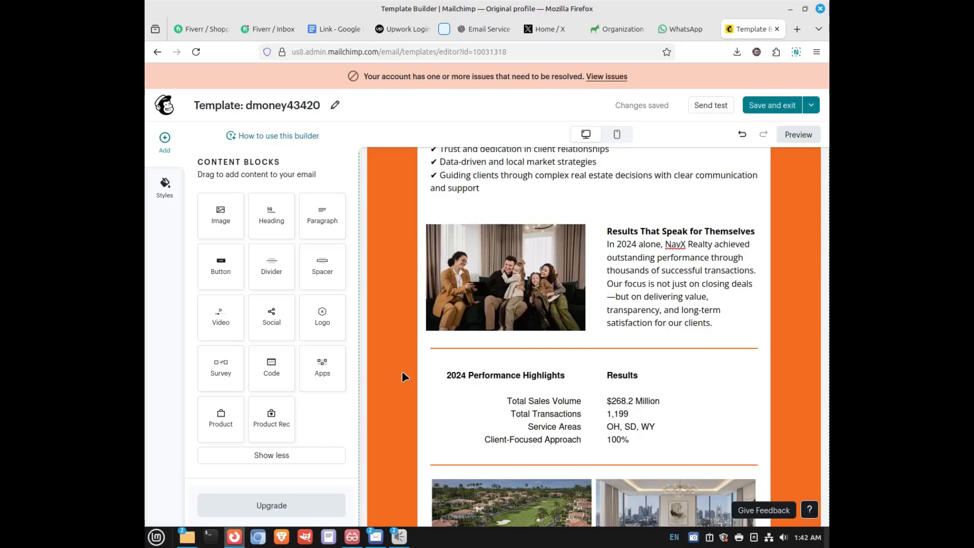
scroll(403, 376, "down", 5)
scroll(403, 377, "down", 6)
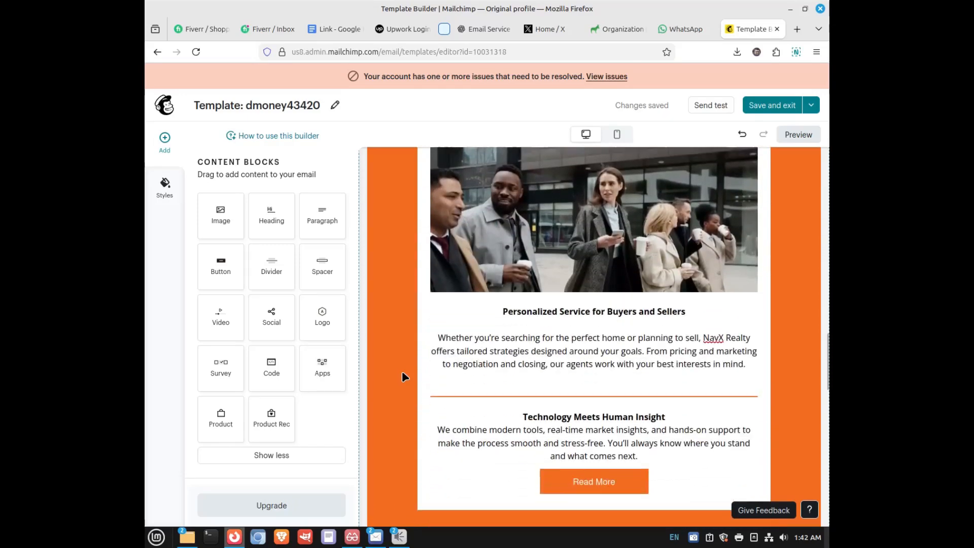
scroll(403, 376, "down", 3)
scroll(405, 385, "down", 1)
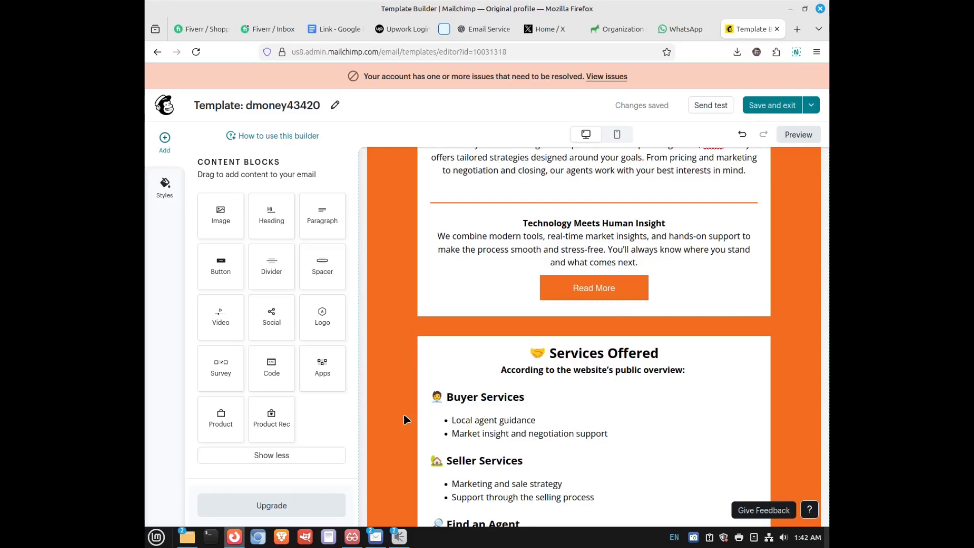
scroll(404, 415, "down", 6)
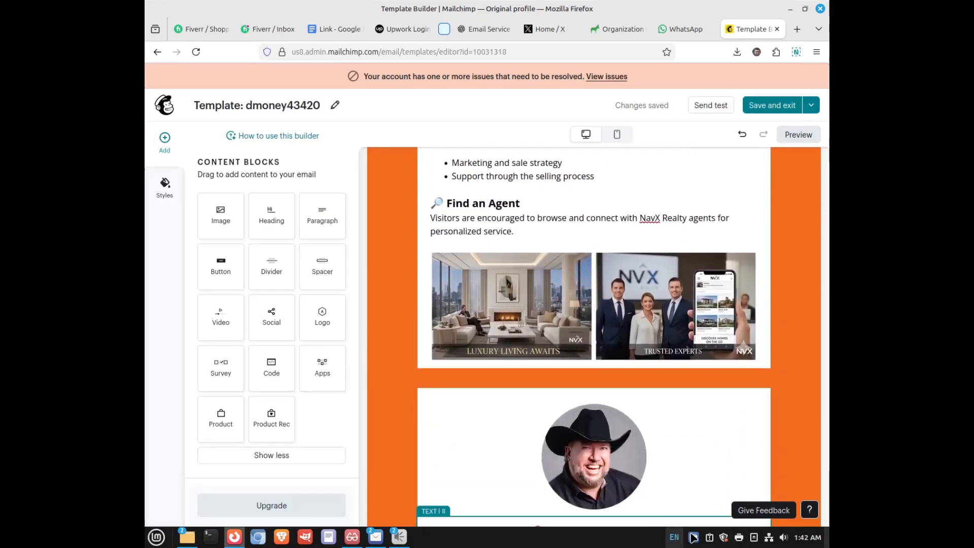
left_click(694, 537)
left_click(693, 538)
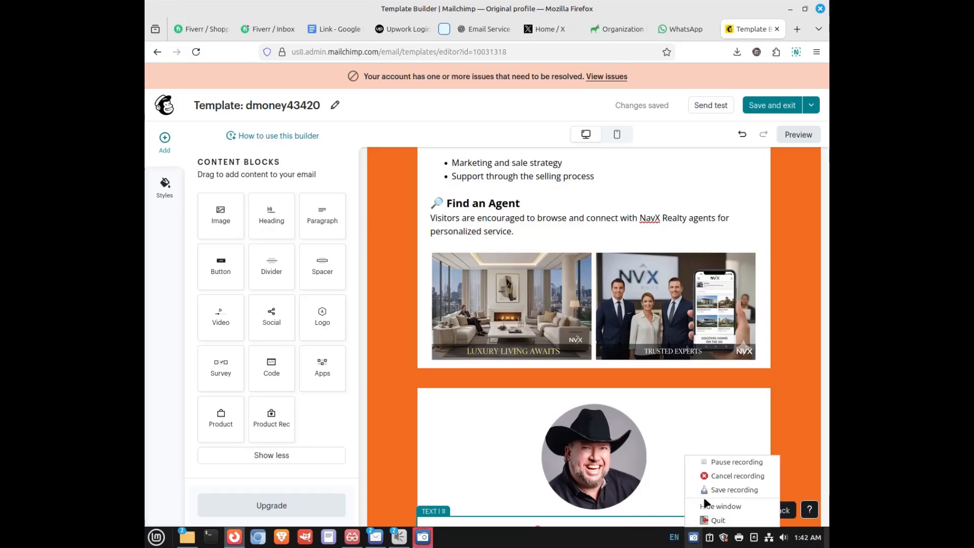